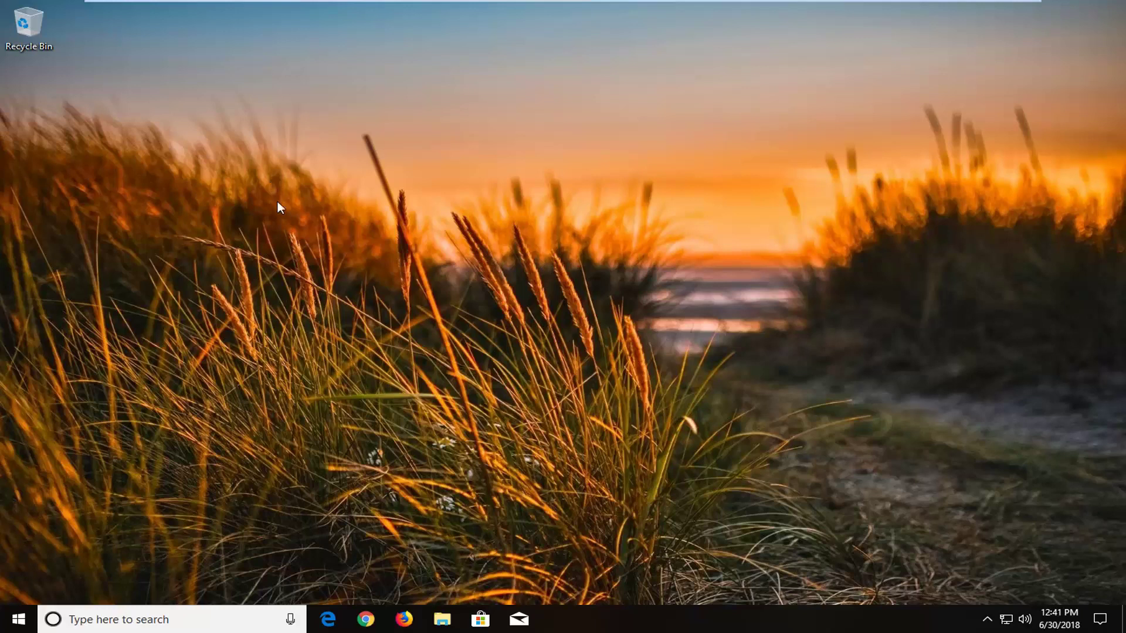
# Search the Start menu for 'control panel' and launch the Control Panel desktop app.
pyautogui.click(19, 620)
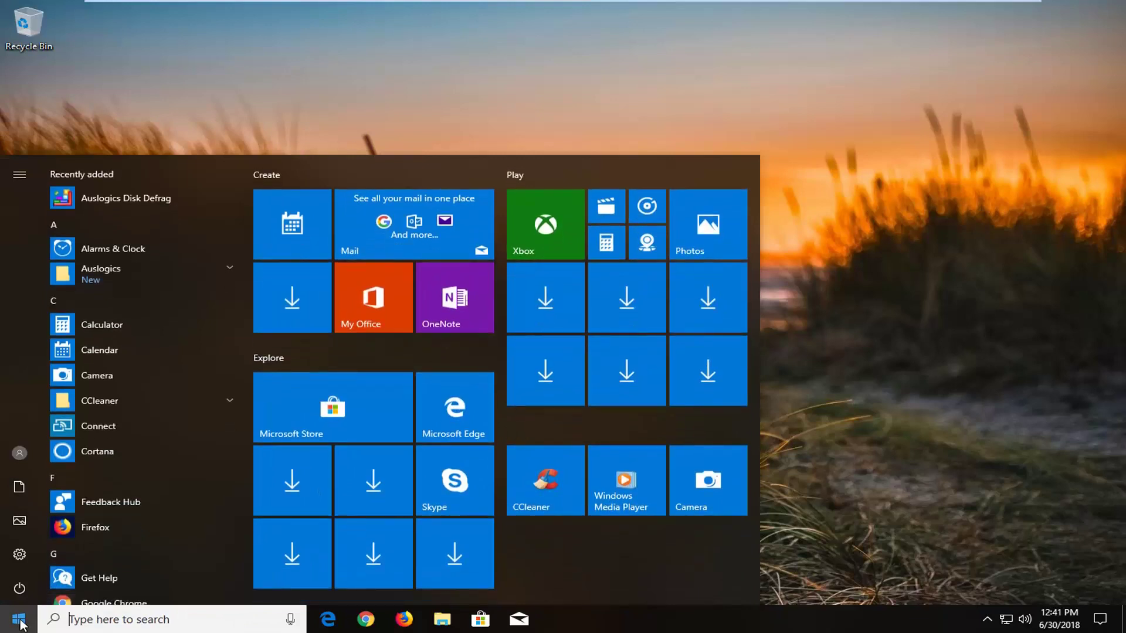
pyautogui.write('control')
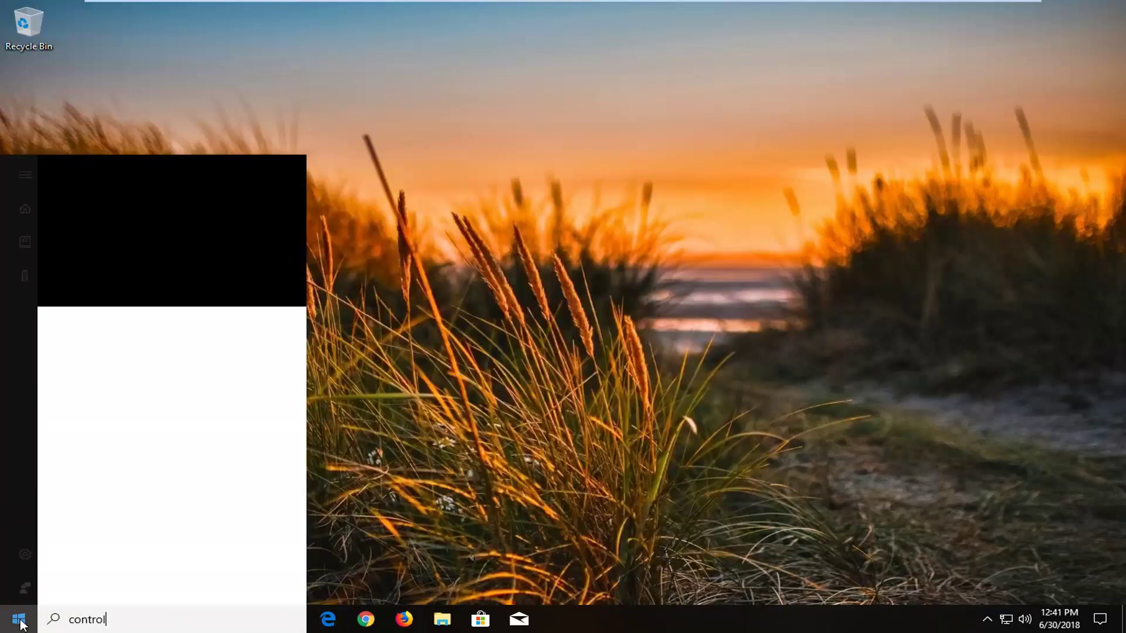
pyautogui.write(' panel')
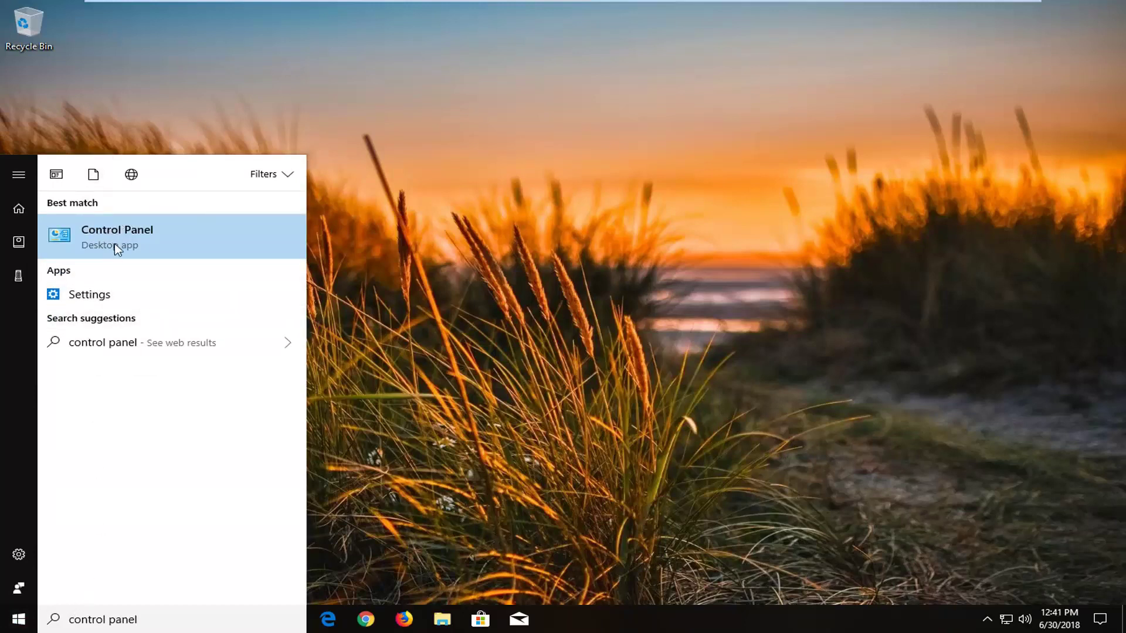
pyautogui.click(196, 239)
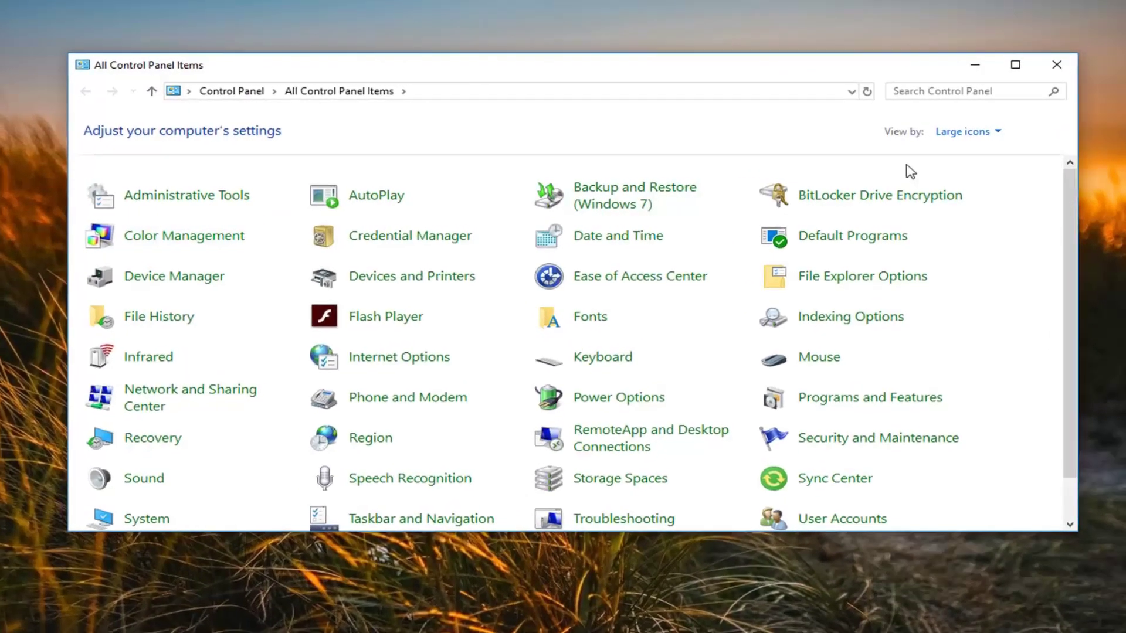
pyautogui.click(978, 131)
pyautogui.click(971, 183)
pyautogui.click(970, 131)
pyautogui.click(976, 154)
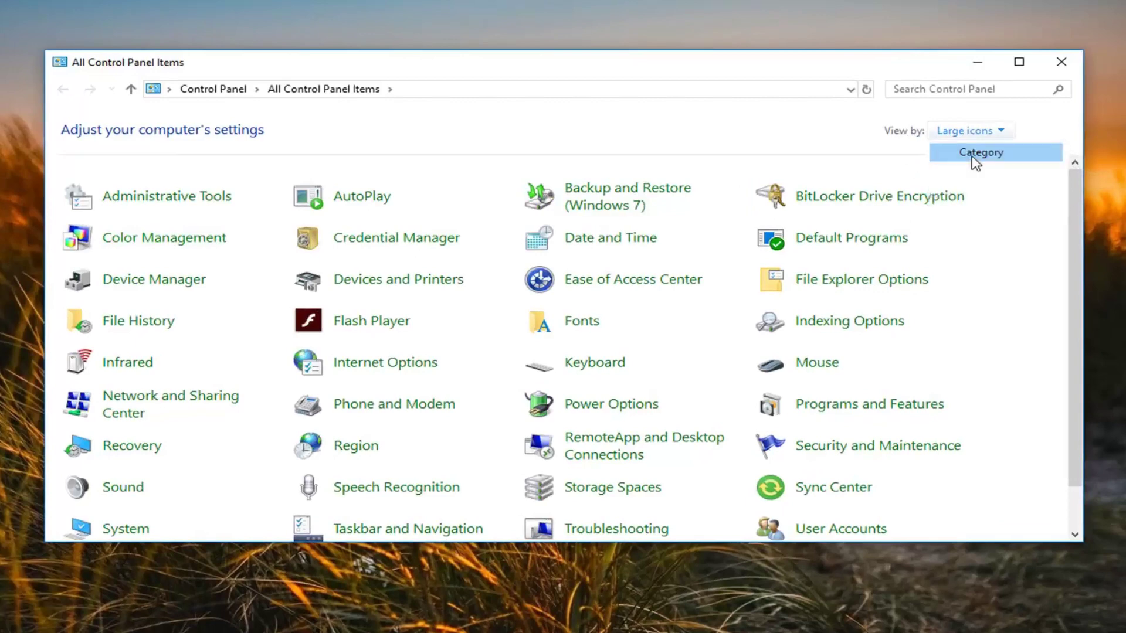
pyautogui.click(844, 130)
pyautogui.click(855, 176)
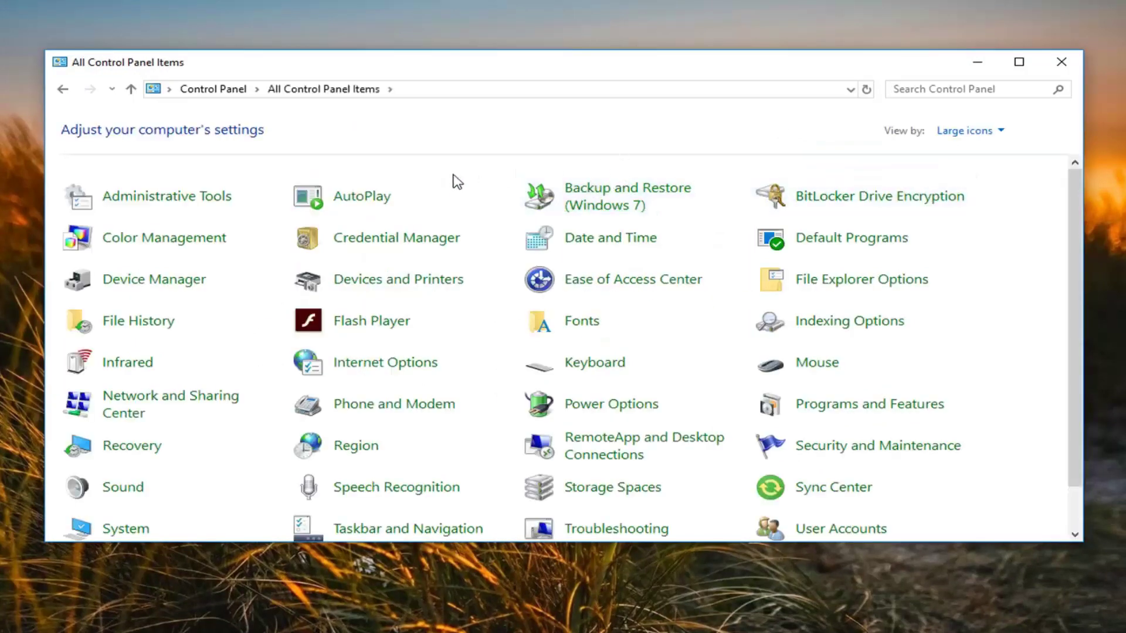
# Open Sound settings, centre the dialog, and select Microphone on the Recording tab.
pyautogui.click(127, 493)
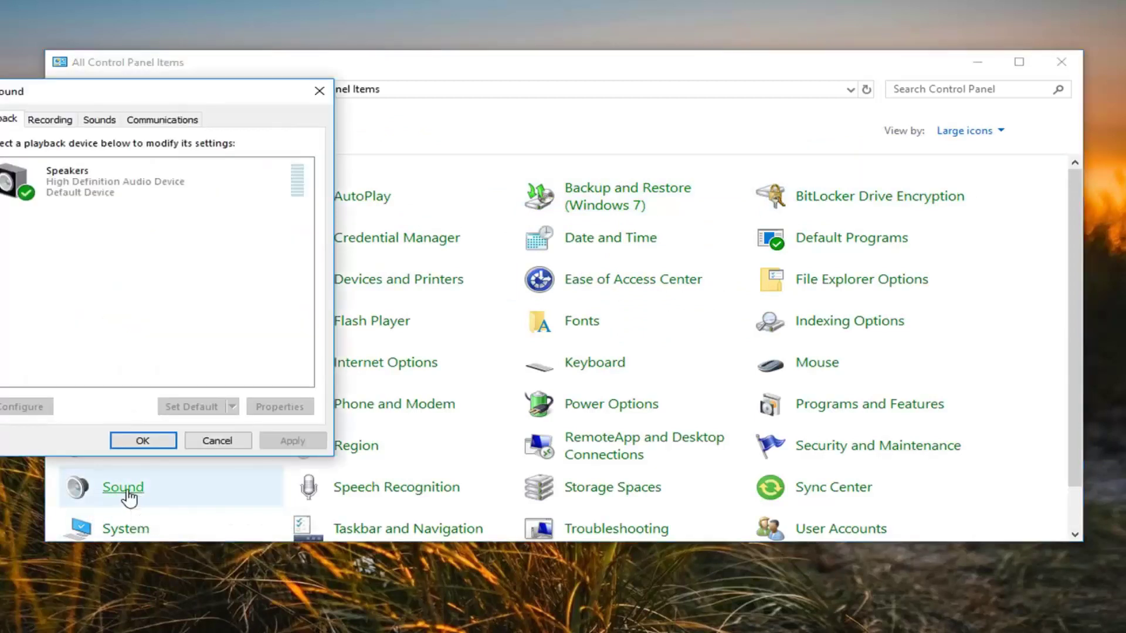
pyautogui.moveTo(139, 93); pyautogui.dragTo(503, 120)
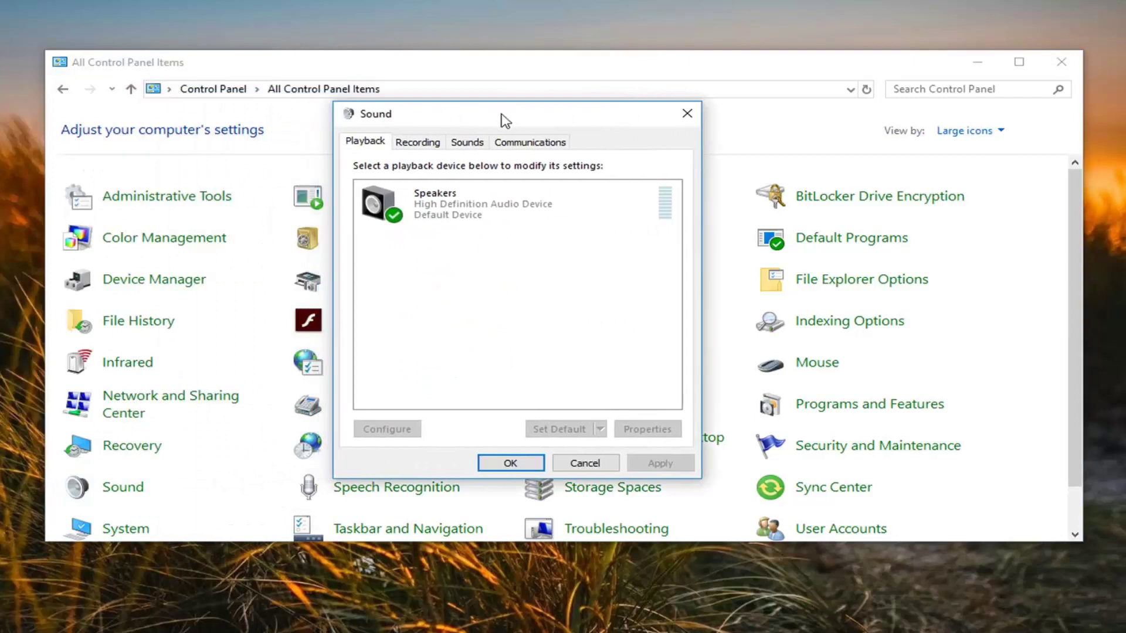
pyautogui.click(417, 144)
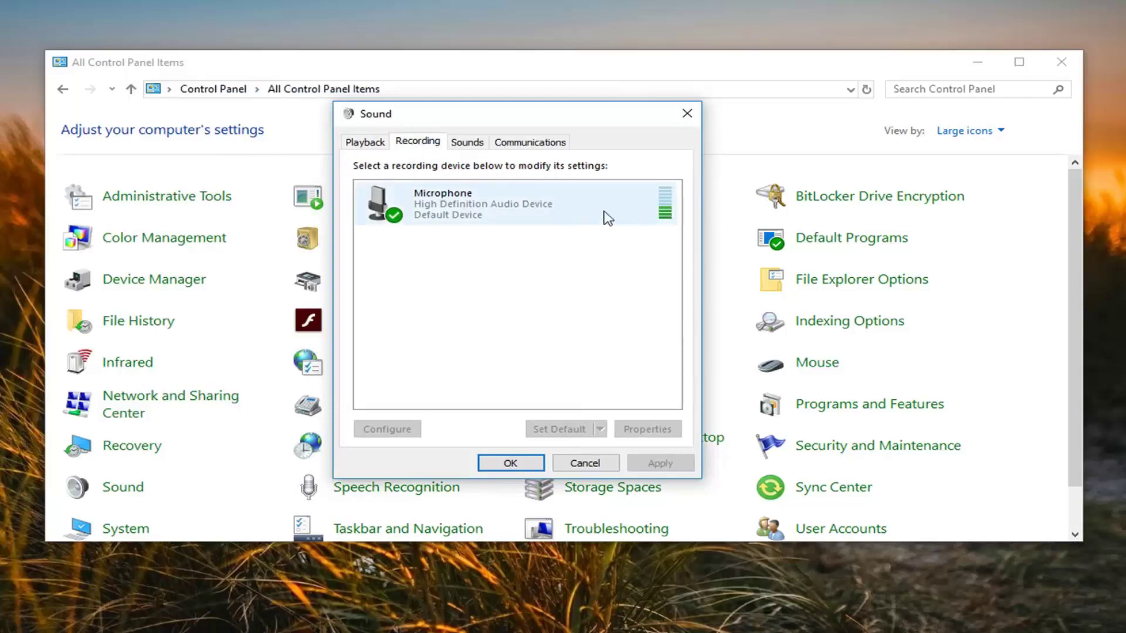
pyautogui.click(448, 218)
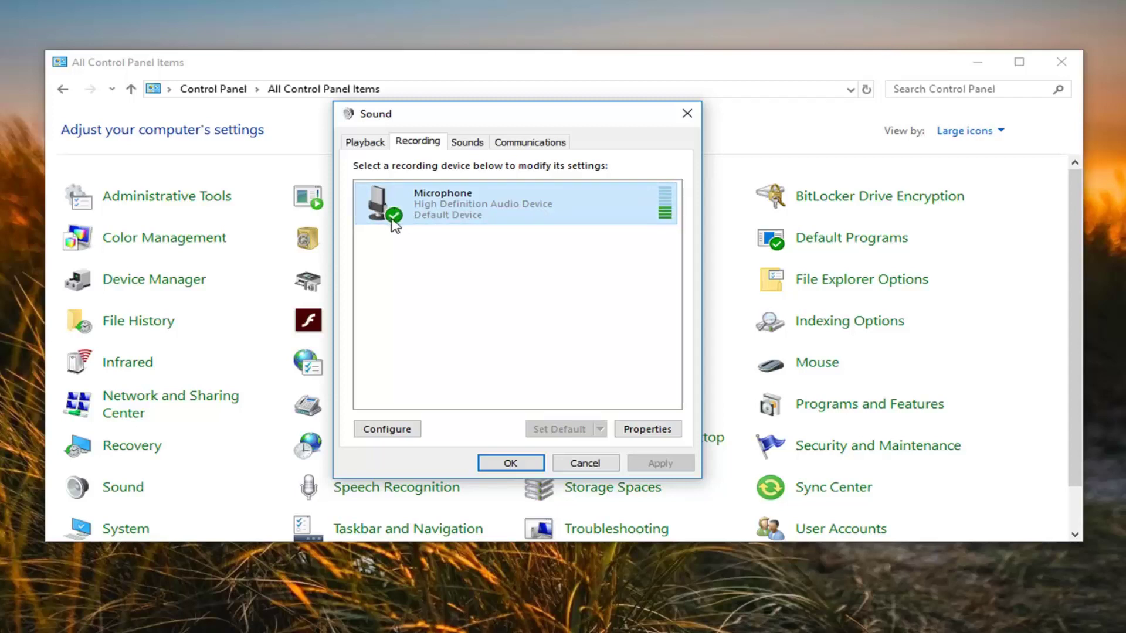
# Check Microphone Properties levels (96, +10.0 dB boost), then close both dialogs with OK.
pyautogui.click(645, 432)
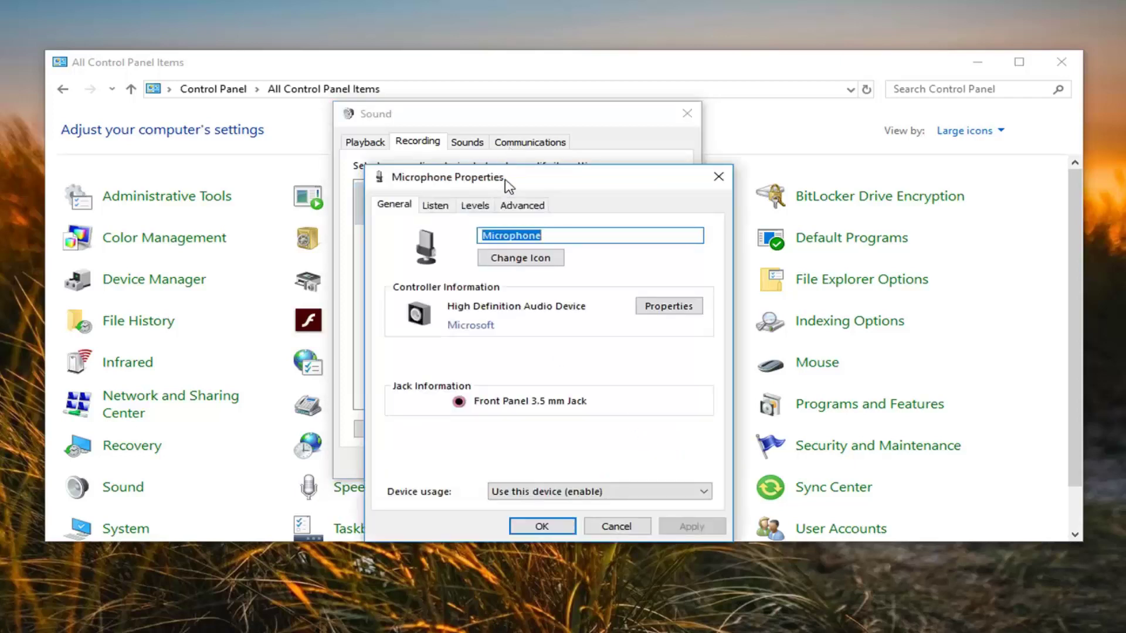
pyautogui.moveTo(507, 185); pyautogui.dragTo(460, 123)
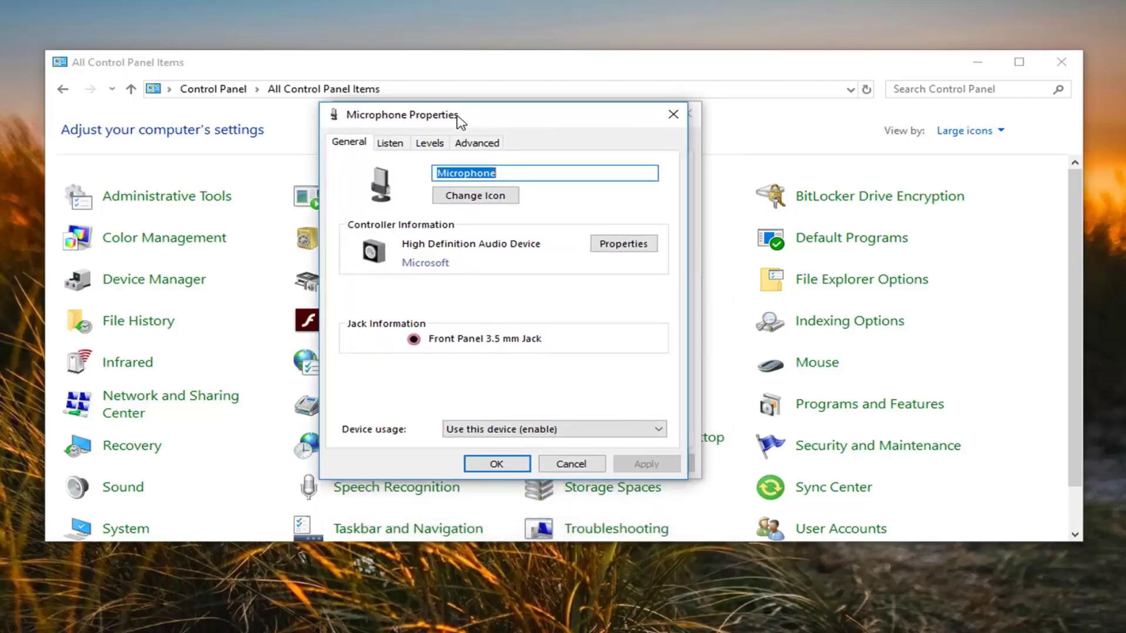
pyautogui.click(429, 145)
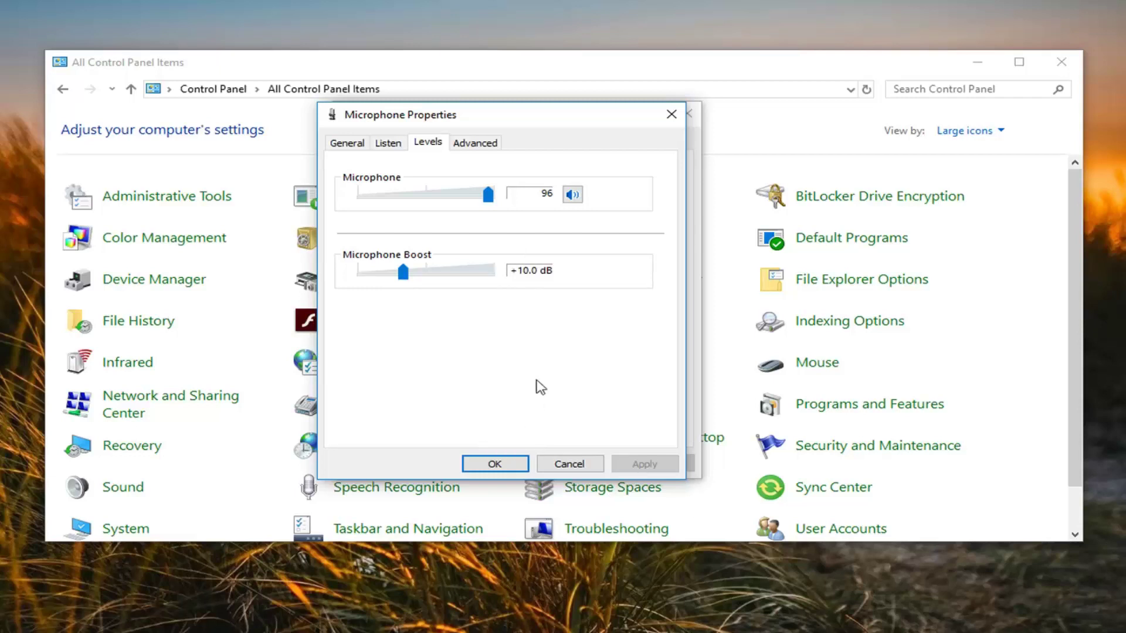
pyautogui.click(497, 463)
pyautogui.click(509, 464)
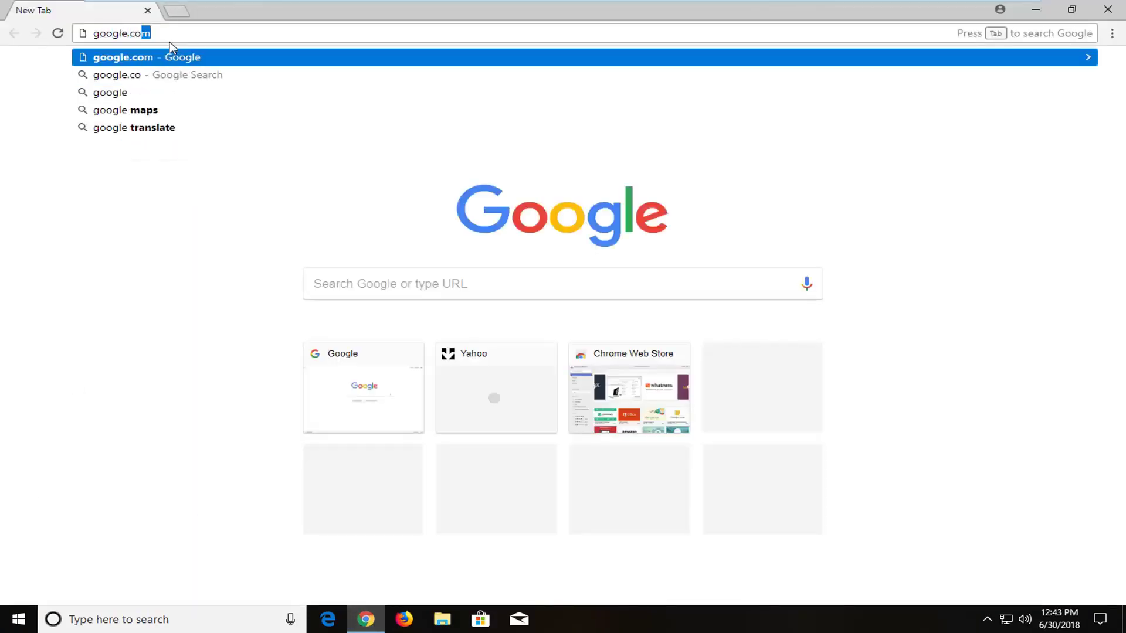
# Load google.com and search for 'realtek high definition audio codec'.
pyautogui.press('Return')
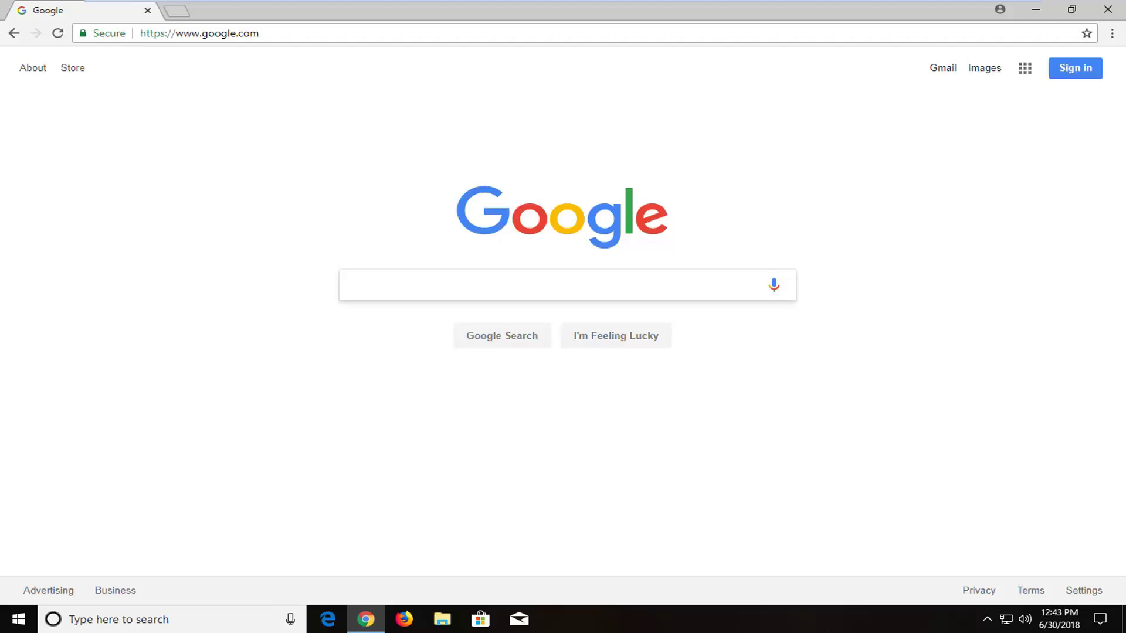
pyautogui.write('realte')
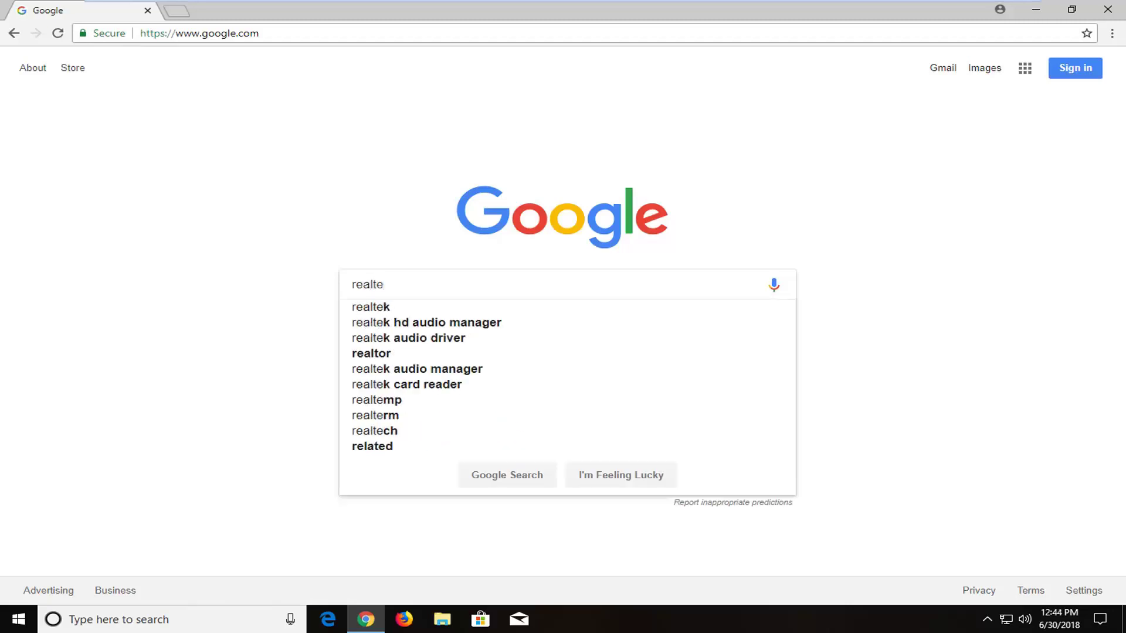
pyautogui.press('BackSpace')
pyautogui.write('ek high defi')
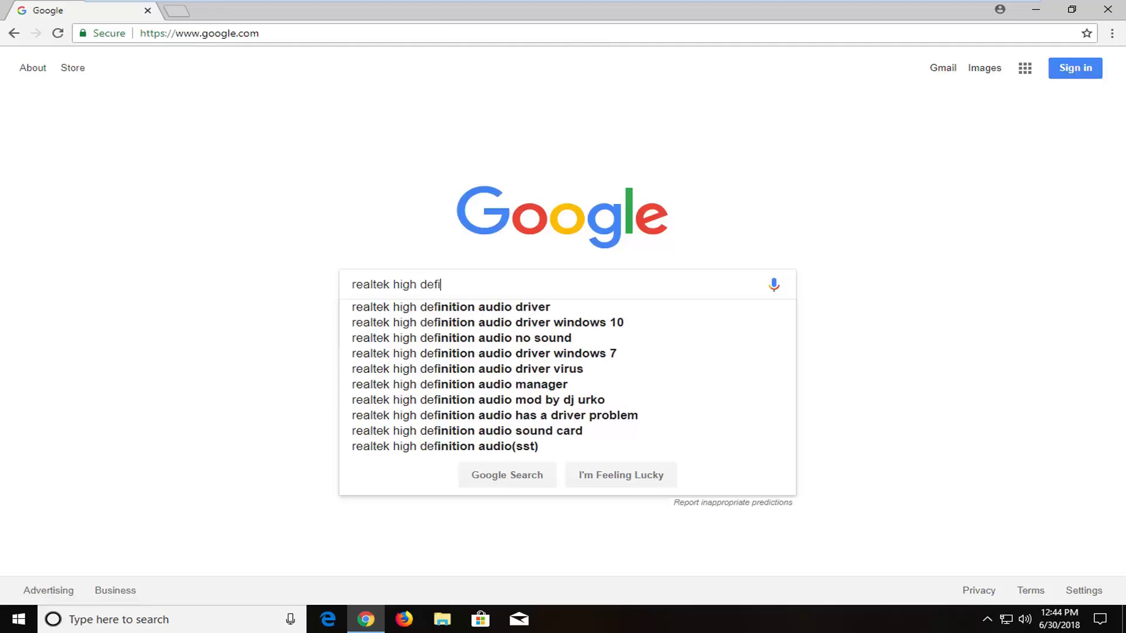
pyautogui.write('nition audi')
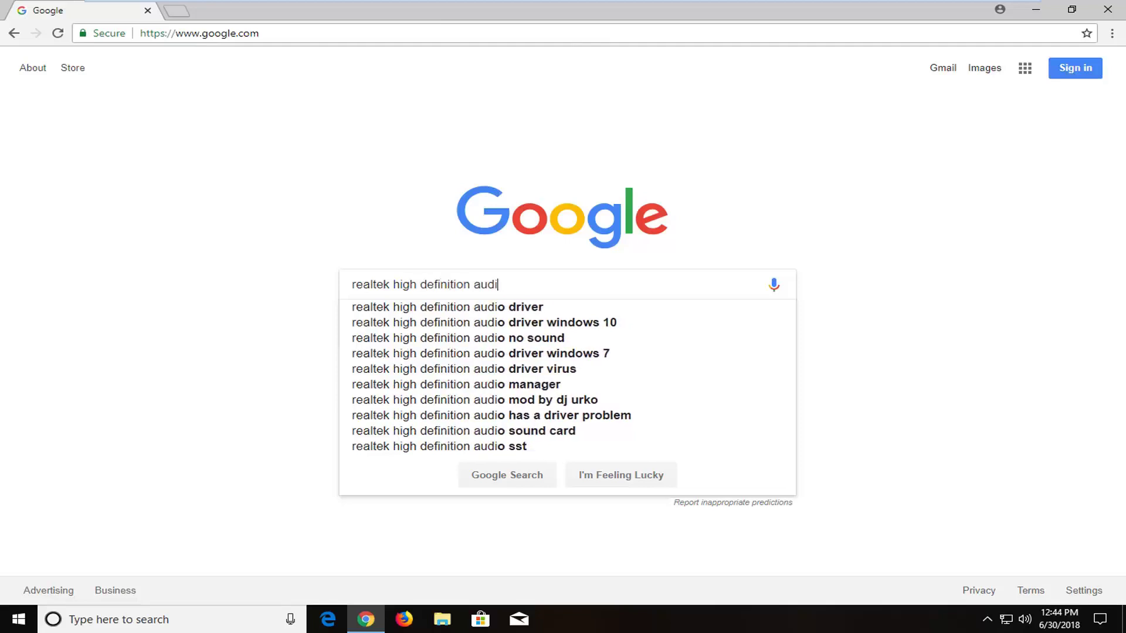
pyautogui.write('o code')
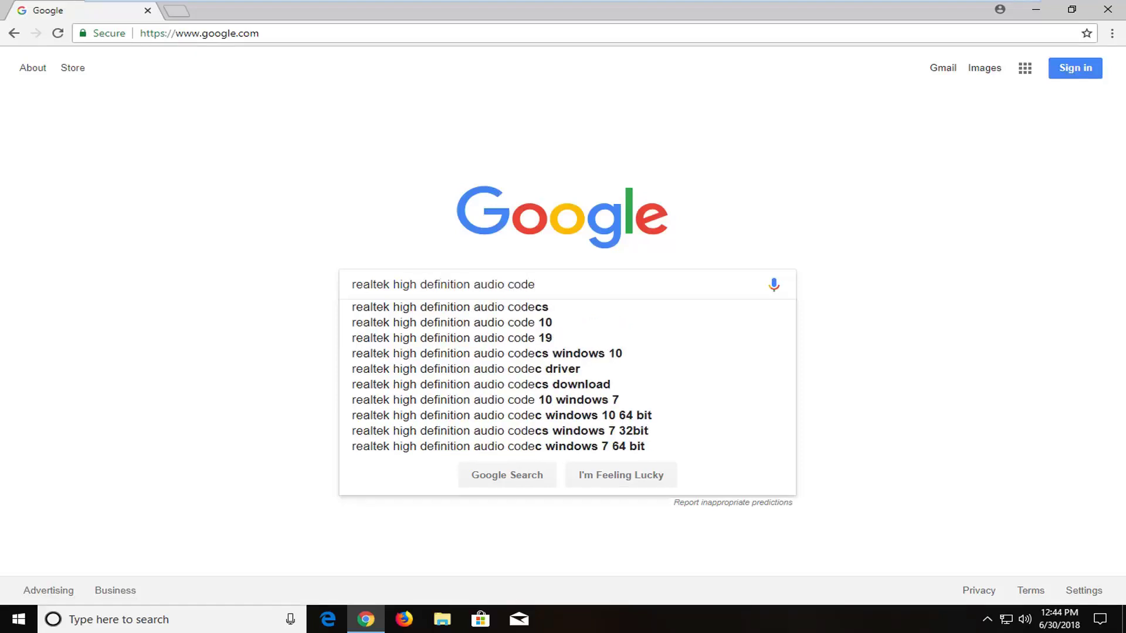
pyautogui.write('c')
pyautogui.press('Return')
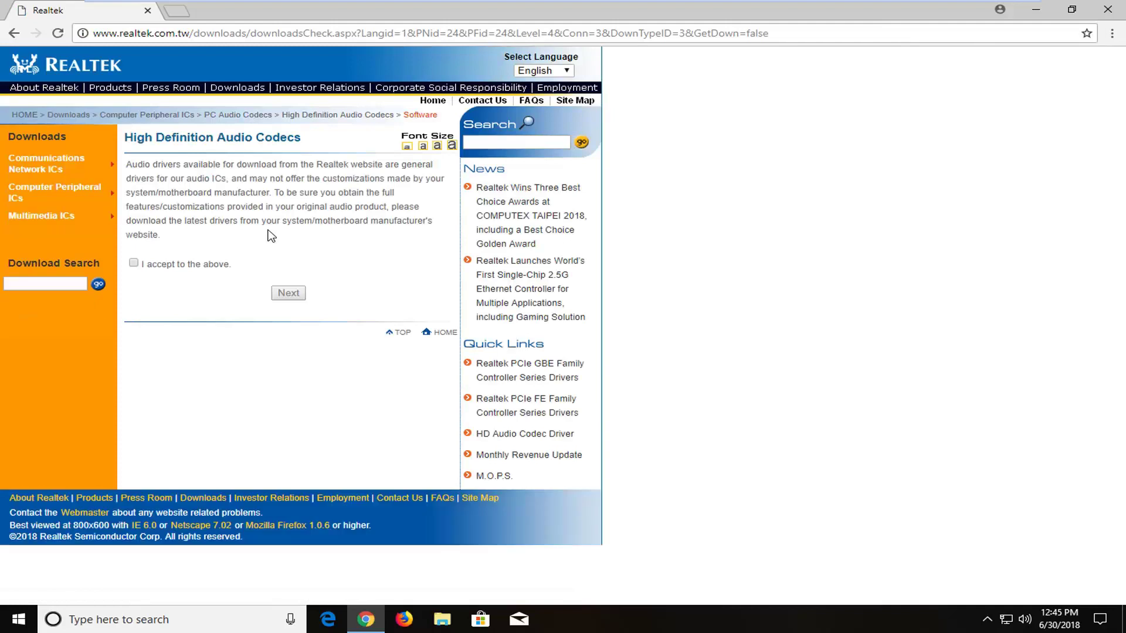
# Accept the Realtek download disclaimer ('I accept to the above') to reach the drivers list.
pyautogui.click(134, 263)
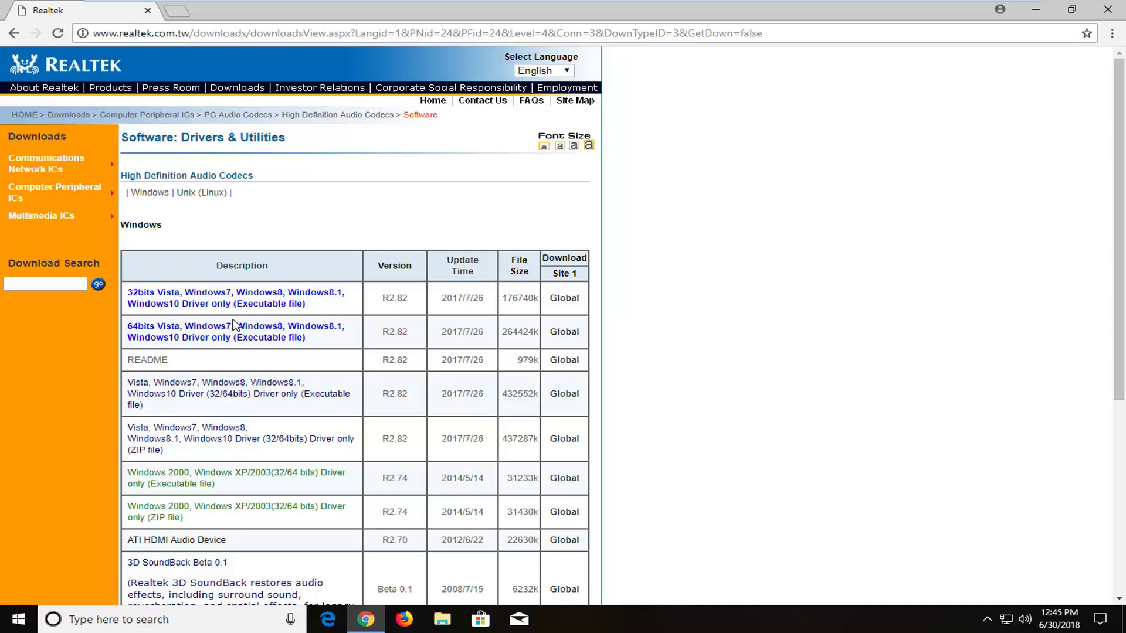
pyautogui.click(9, 627)
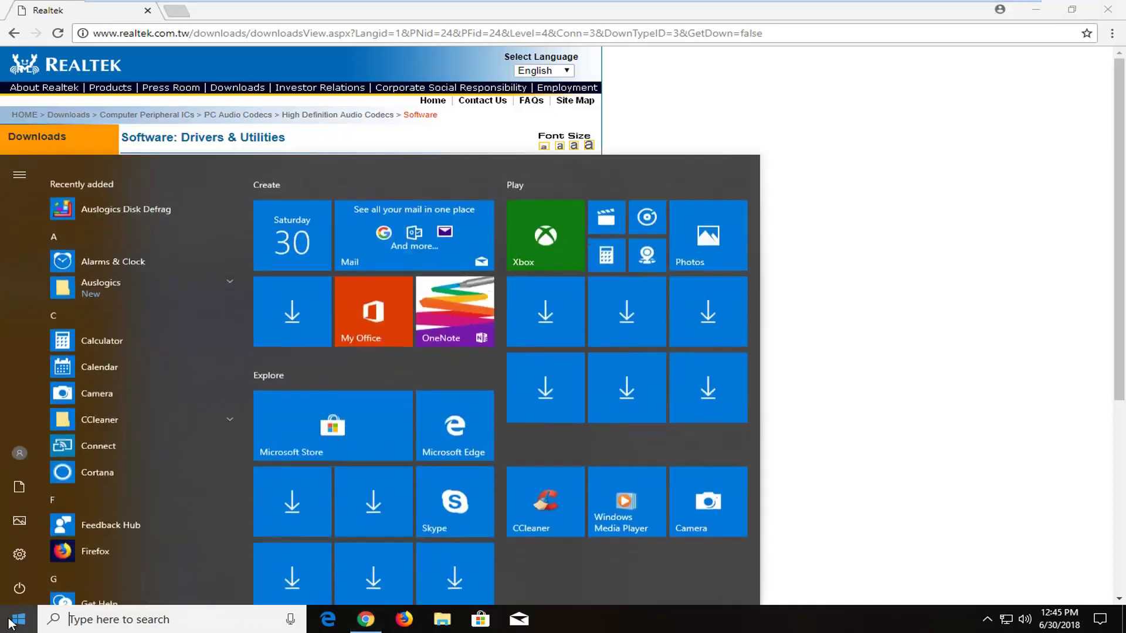
pyautogui.write('system')
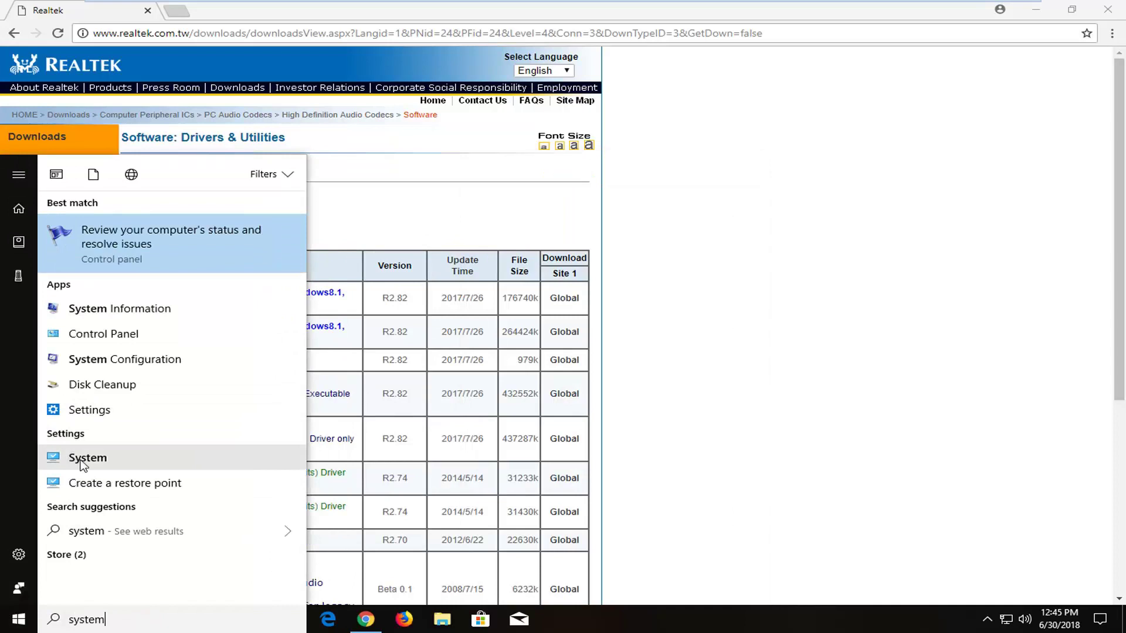
pyautogui.click(127, 465)
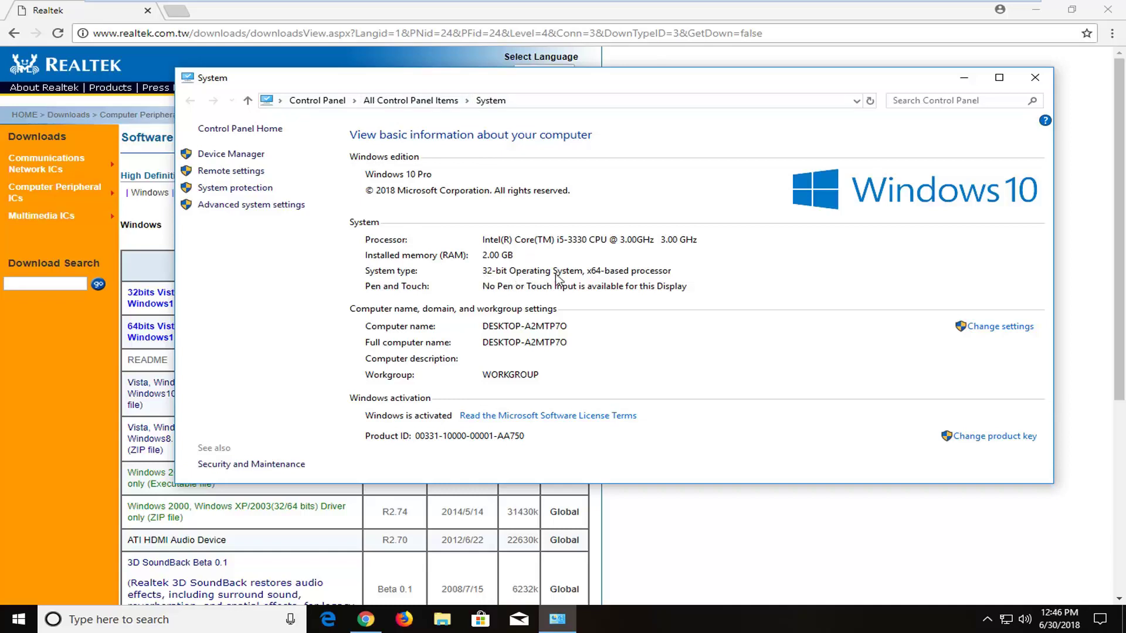
pyautogui.click(1034, 77)
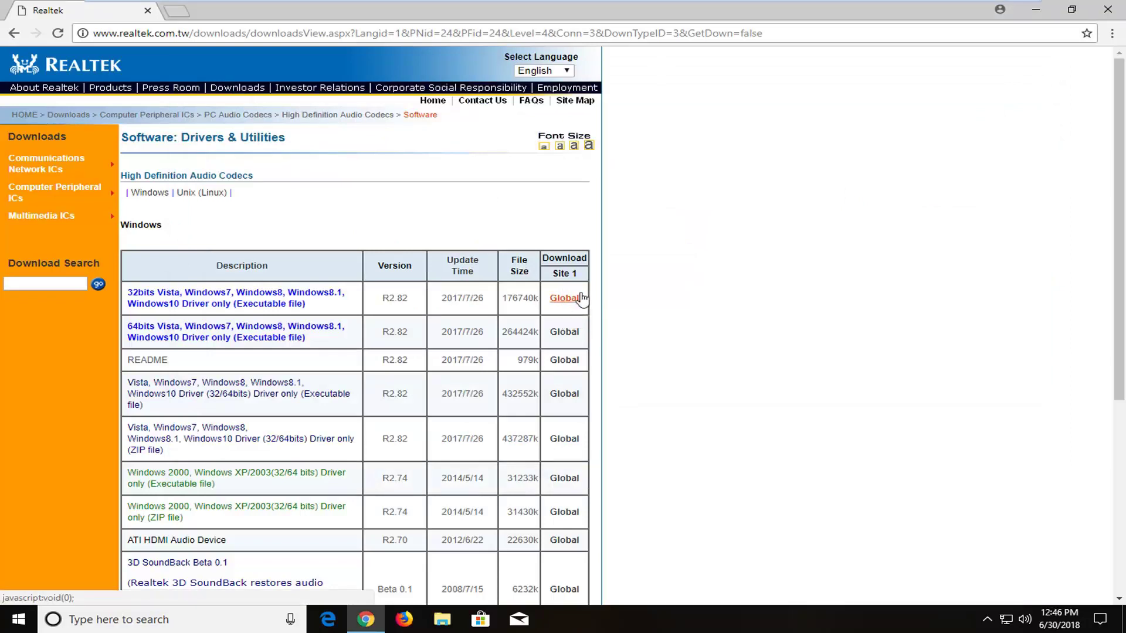
# Download the 32-bit Realtek R2.82 Windows driver executable via its Global link, retrying once.
pyautogui.click(564, 300)
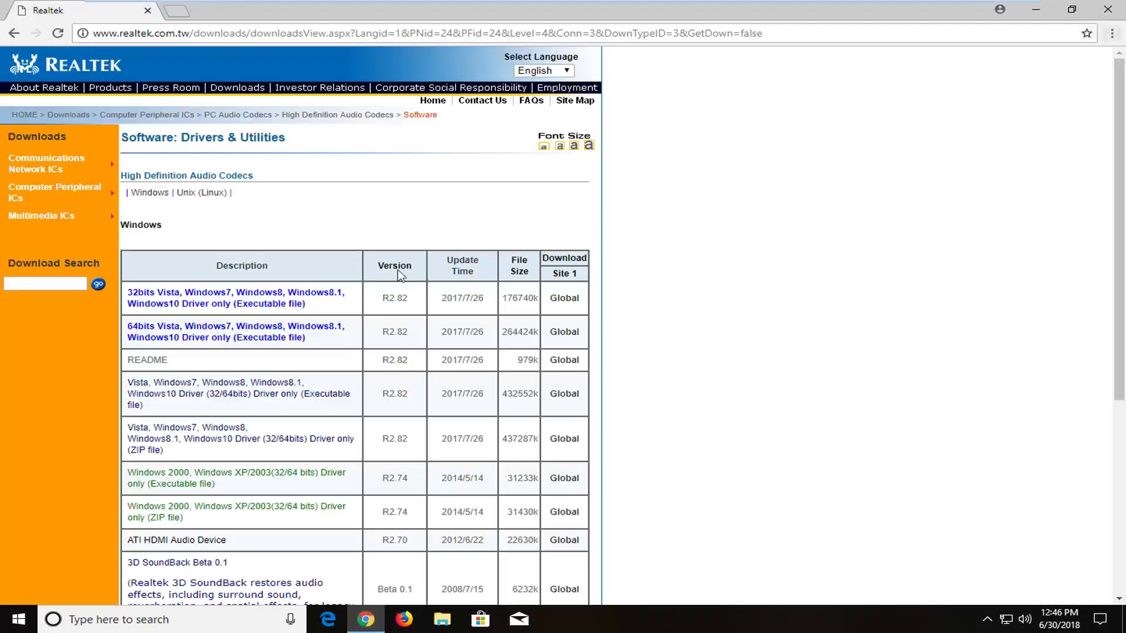
pyautogui.click(568, 299)
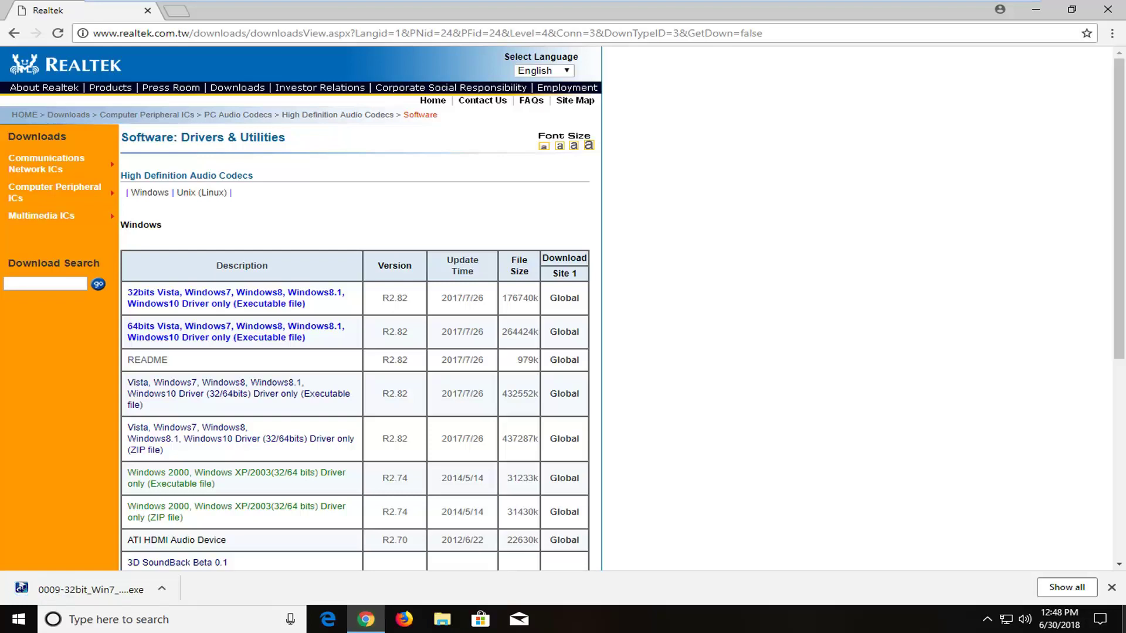
# Run the downloaded Realtek driver installer and approve it in User Account Control.
pyautogui.click(76, 585)
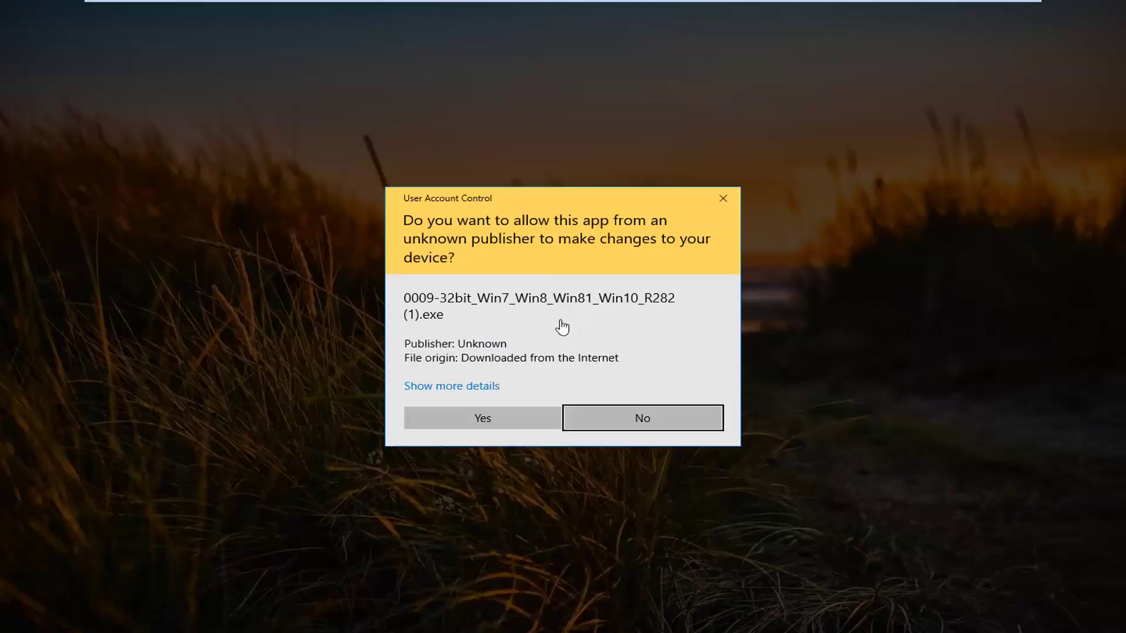
pyautogui.click(490, 414)
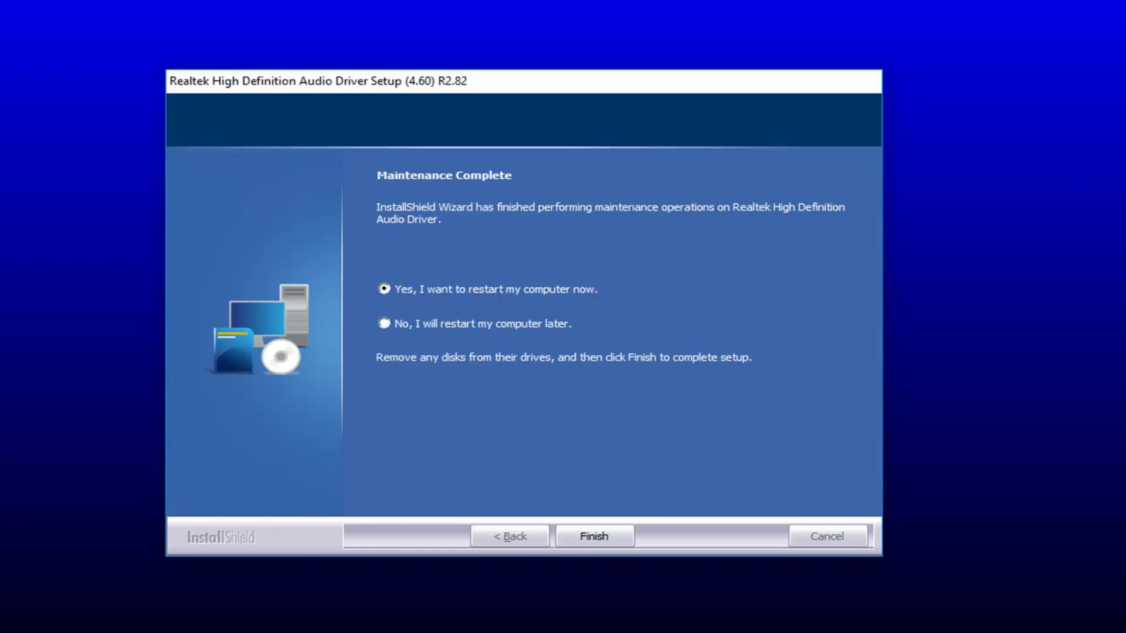
# Finish Realtek HD Audio Driver Setup with 'restart the computer now' selected.
pyautogui.rightClick(151, 632)
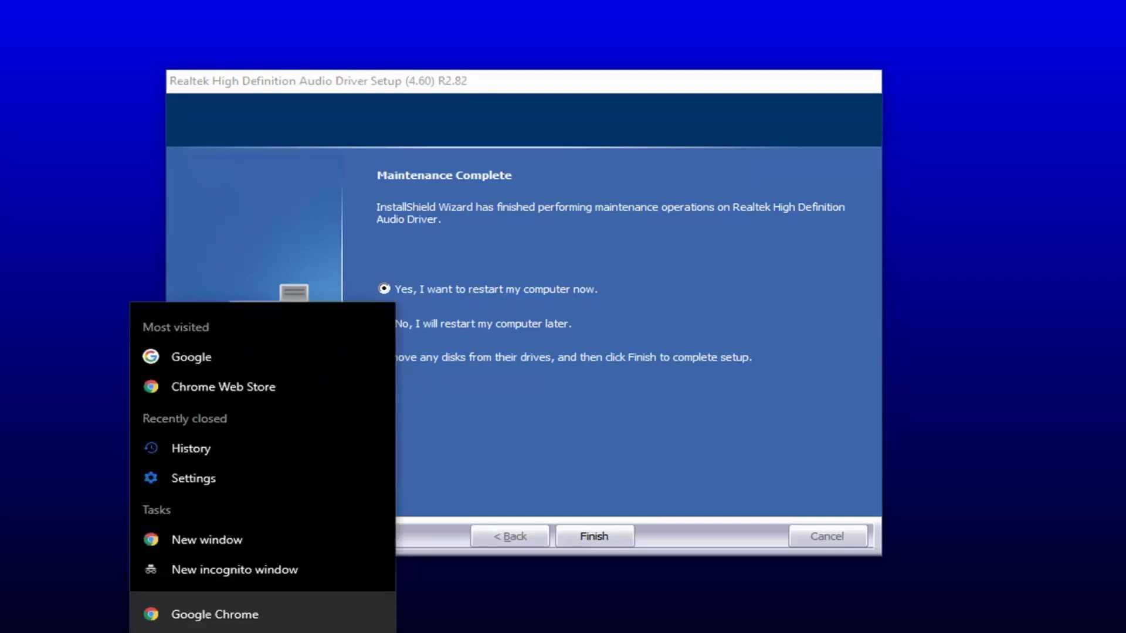
pyautogui.click(503, 598)
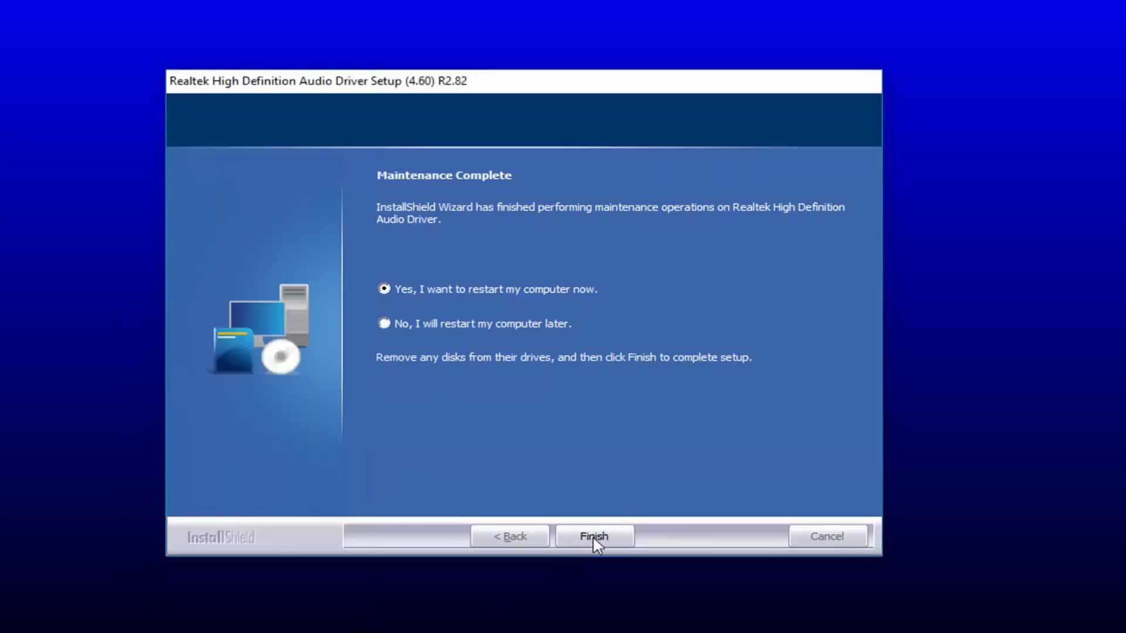